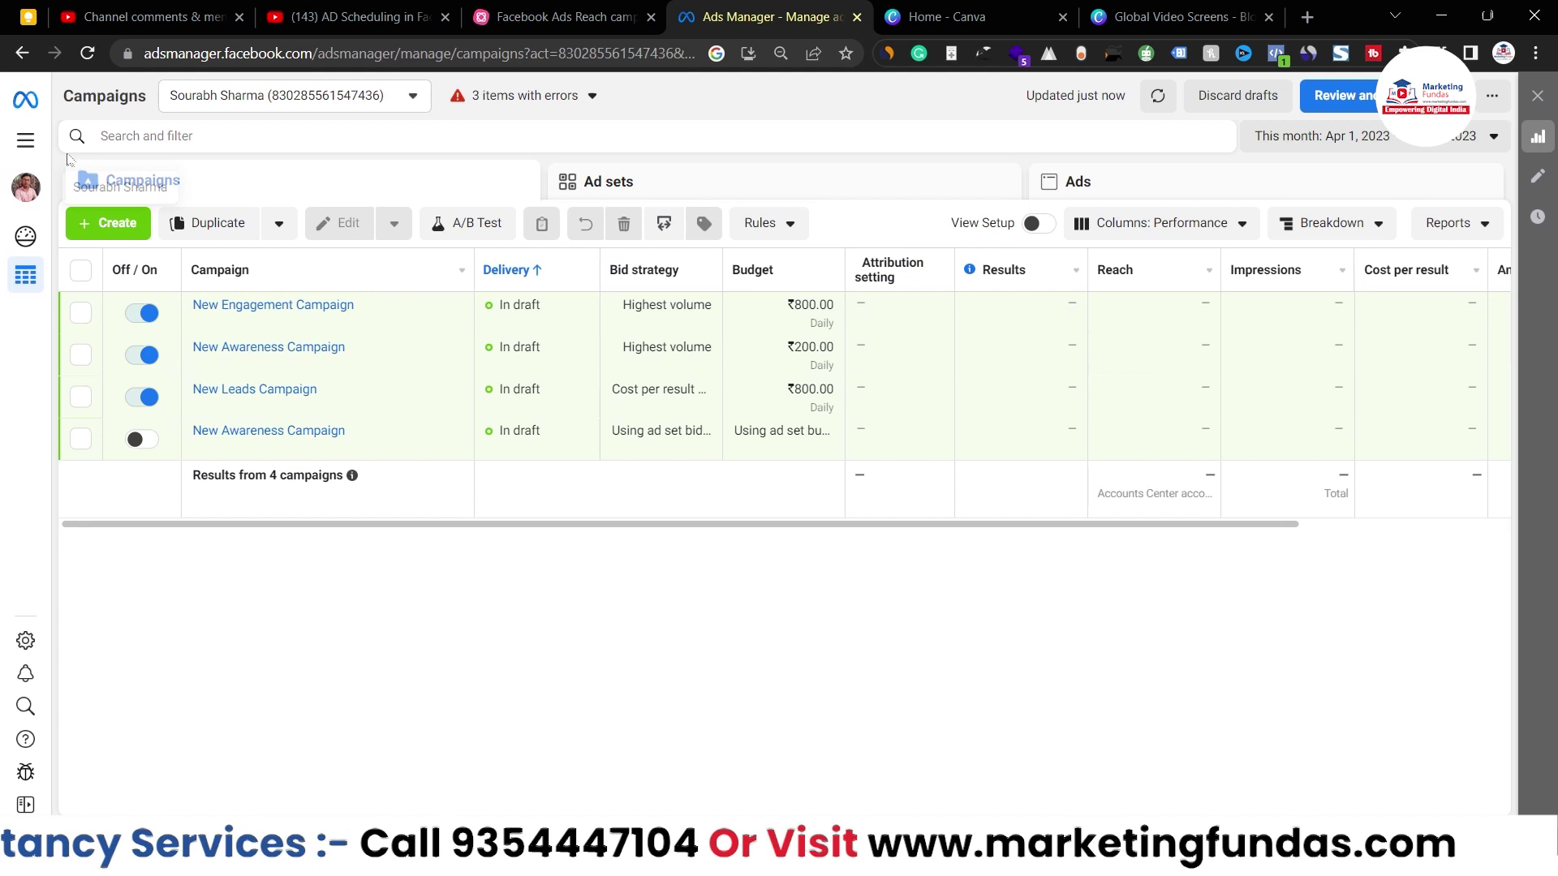
- Start a new campaign with the Awareness objective and continue into its draft
left_click(108, 223)
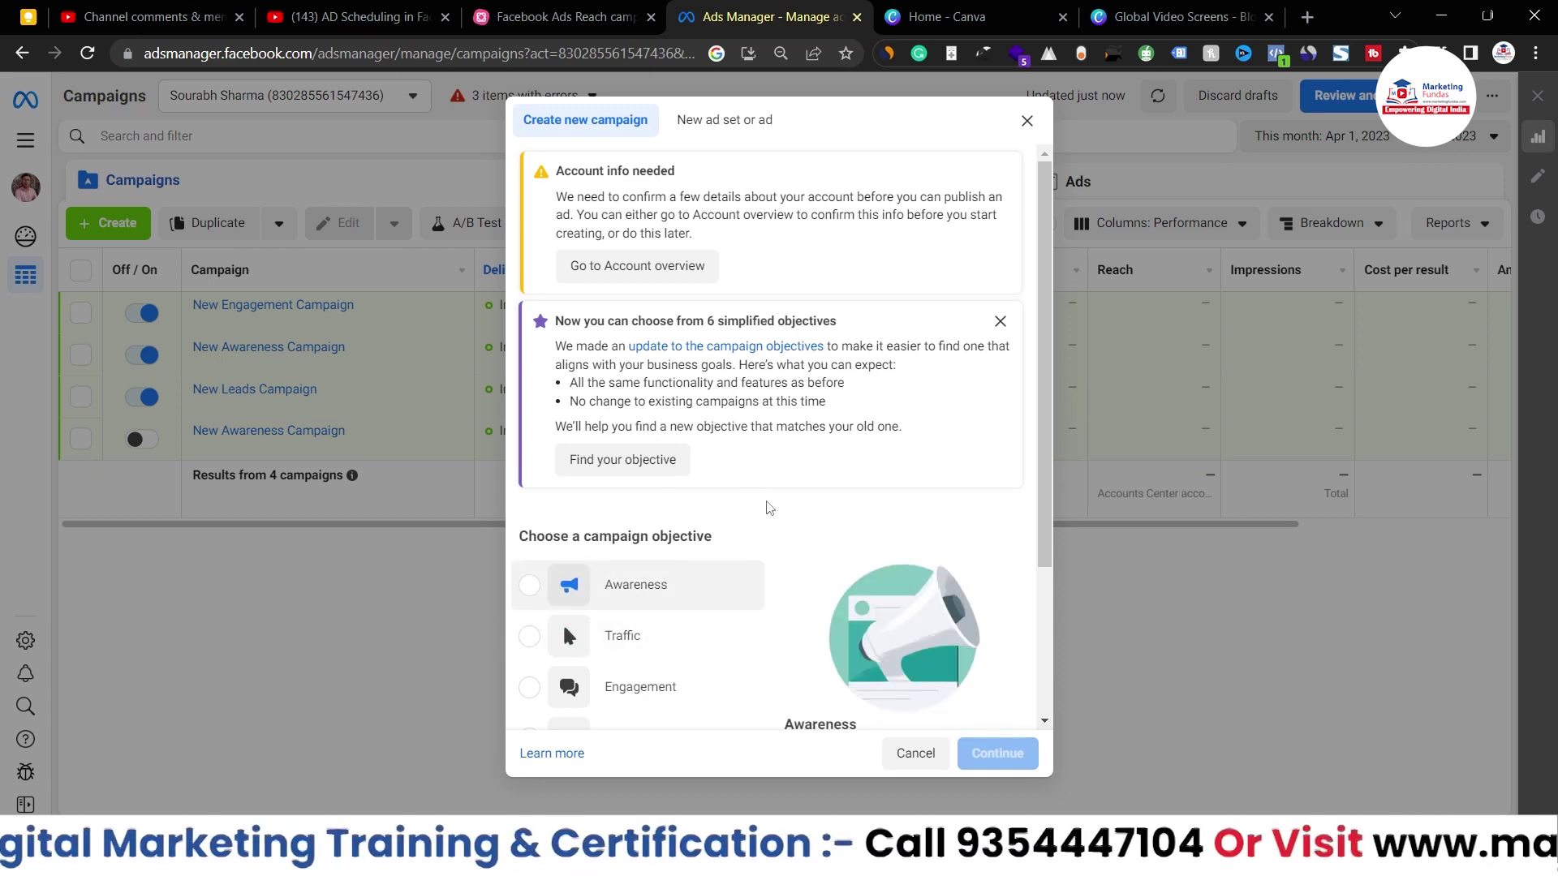
scroll(768, 507, "down", 1)
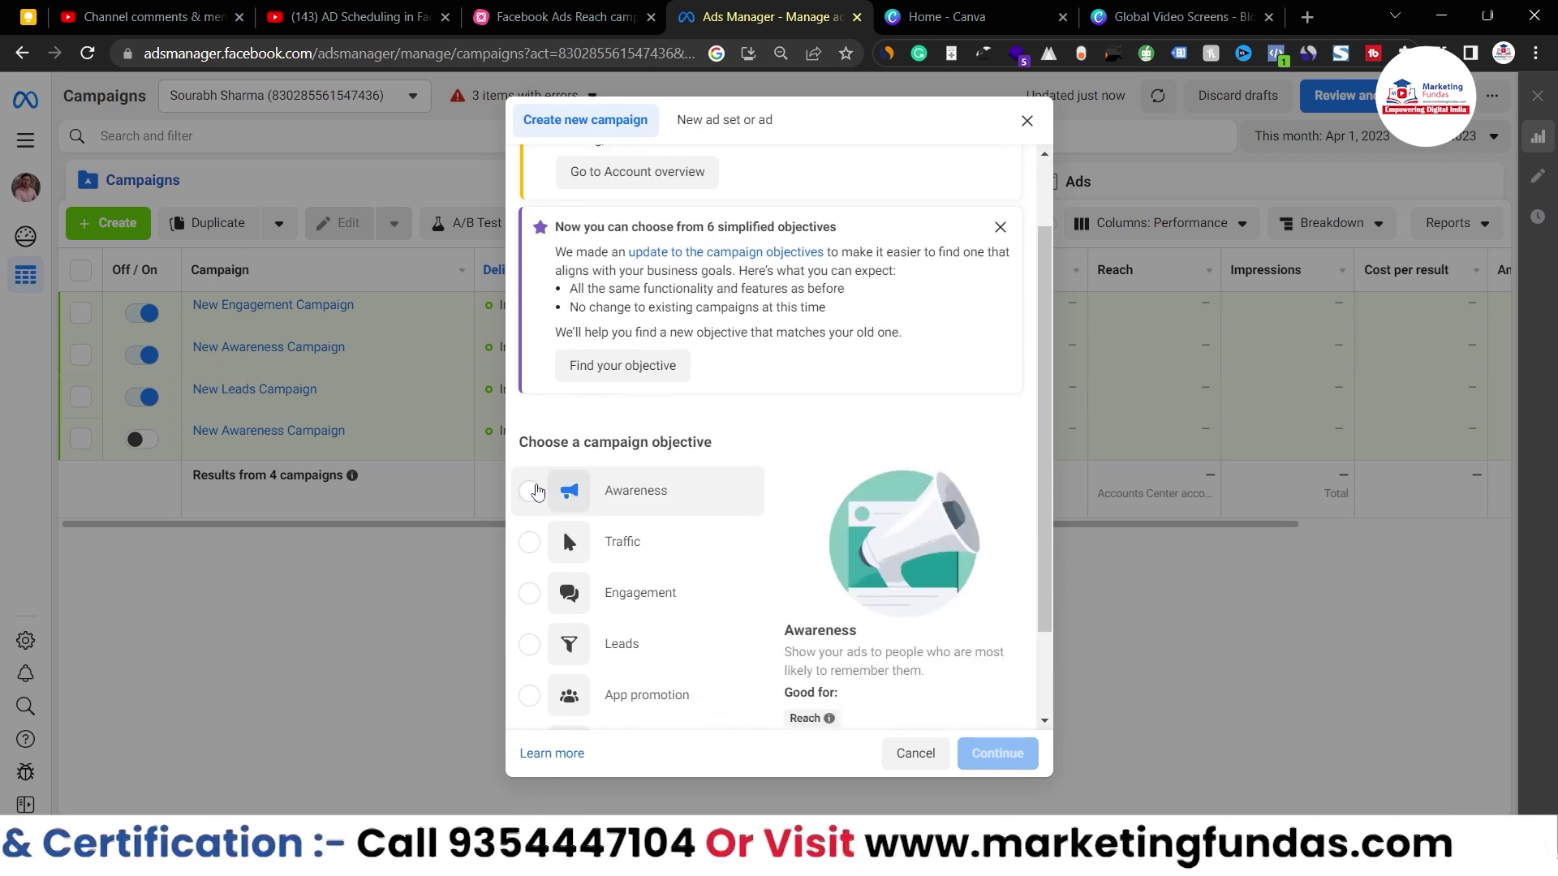
left_click(900, 601)
left_click(996, 752)
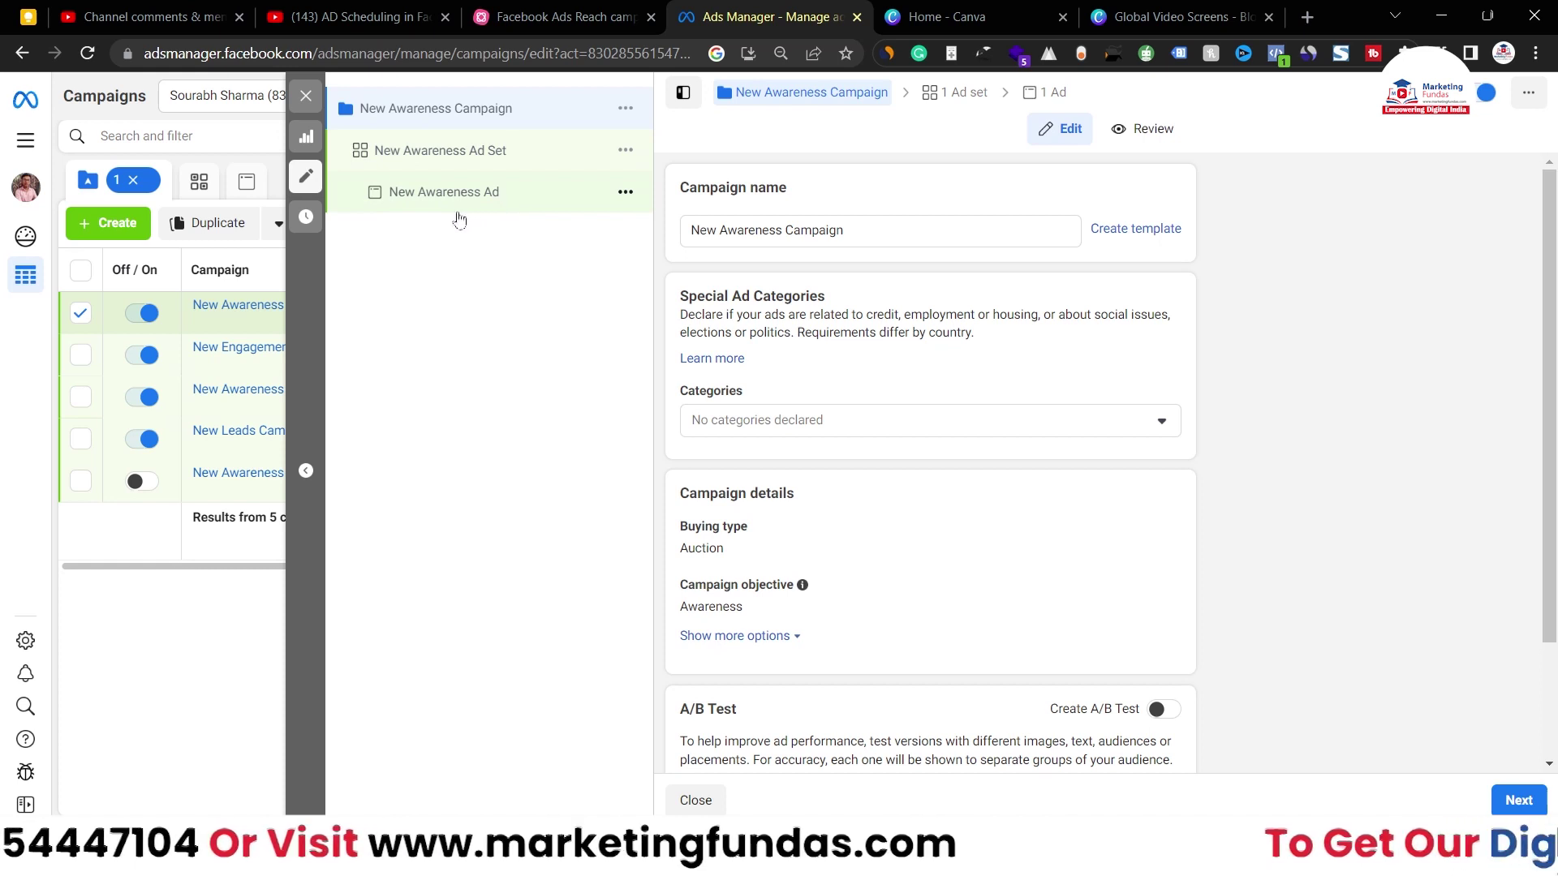
- Quickly duplicate New Awareness Ad Set, producing New Awareness Ad Set - Copy in the campaign
left_click(485, 155)
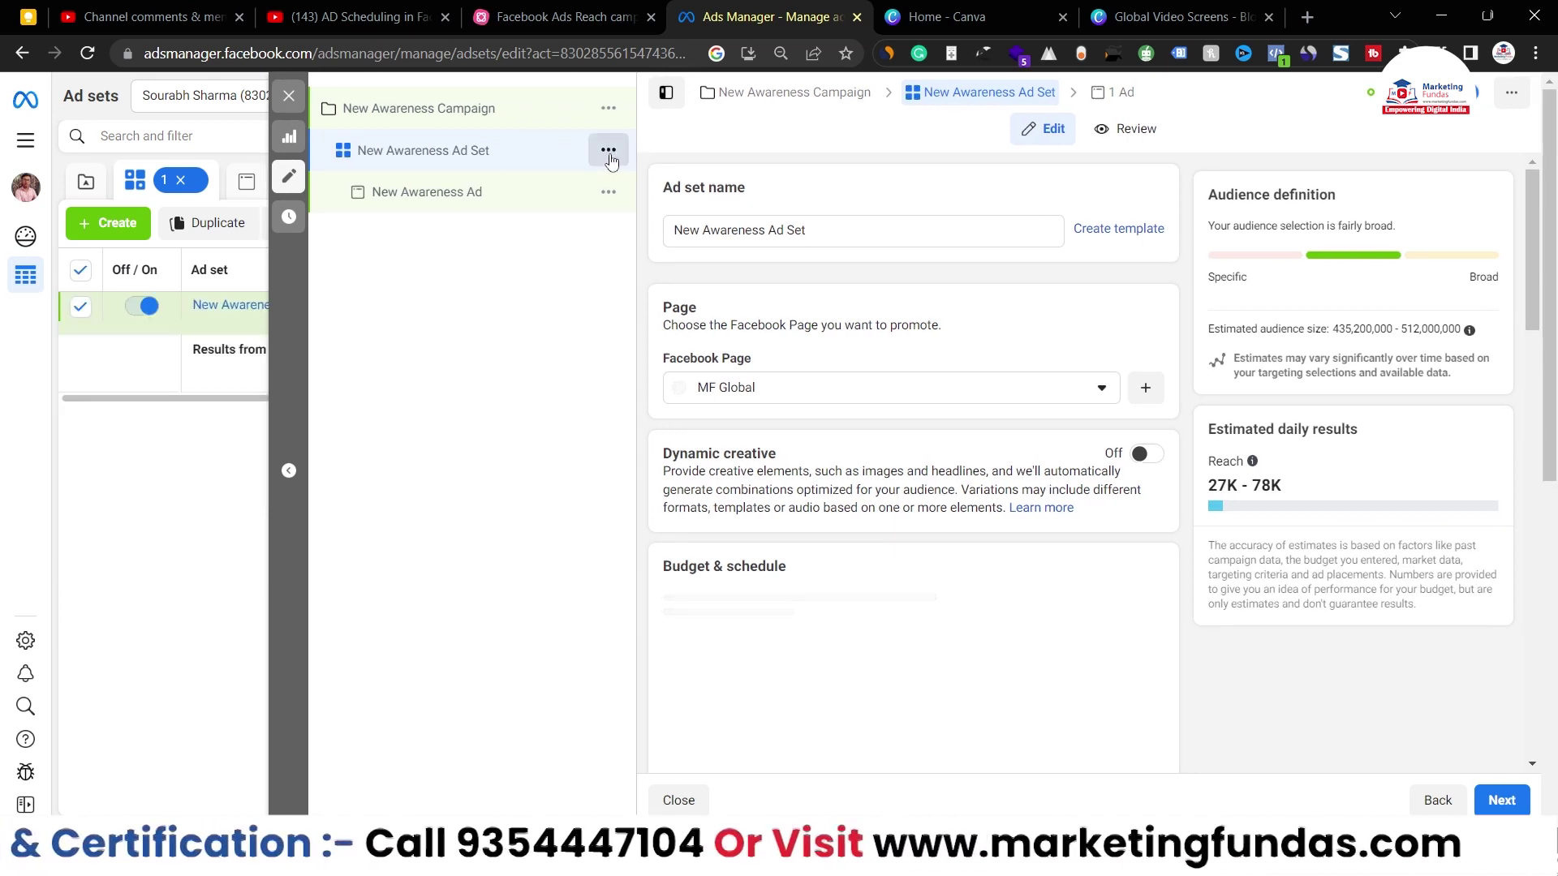
left_click(608, 155)
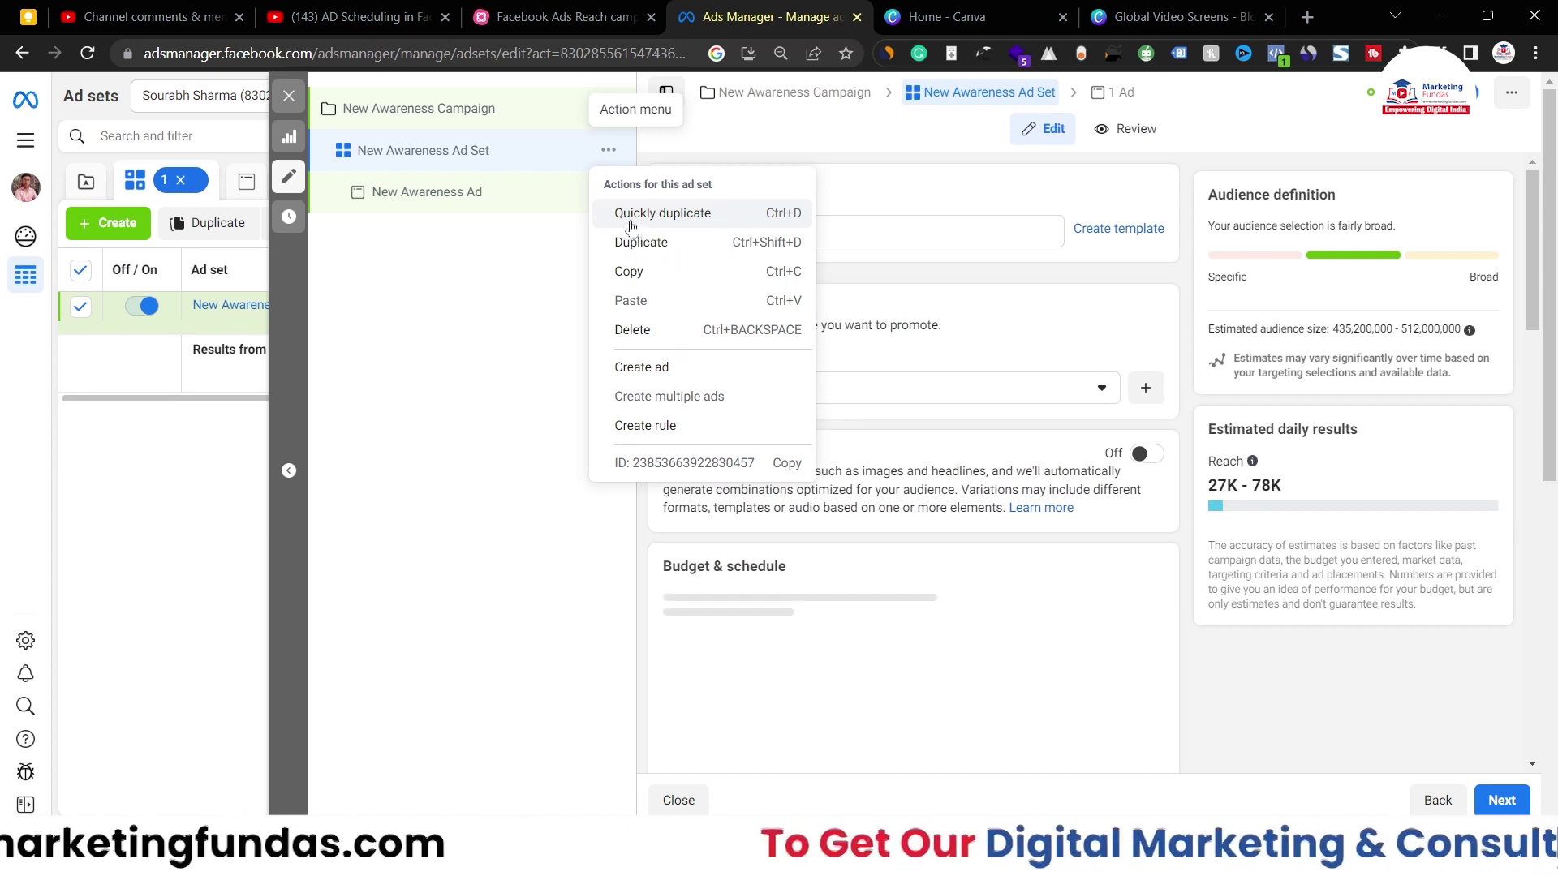
left_click(713, 216)
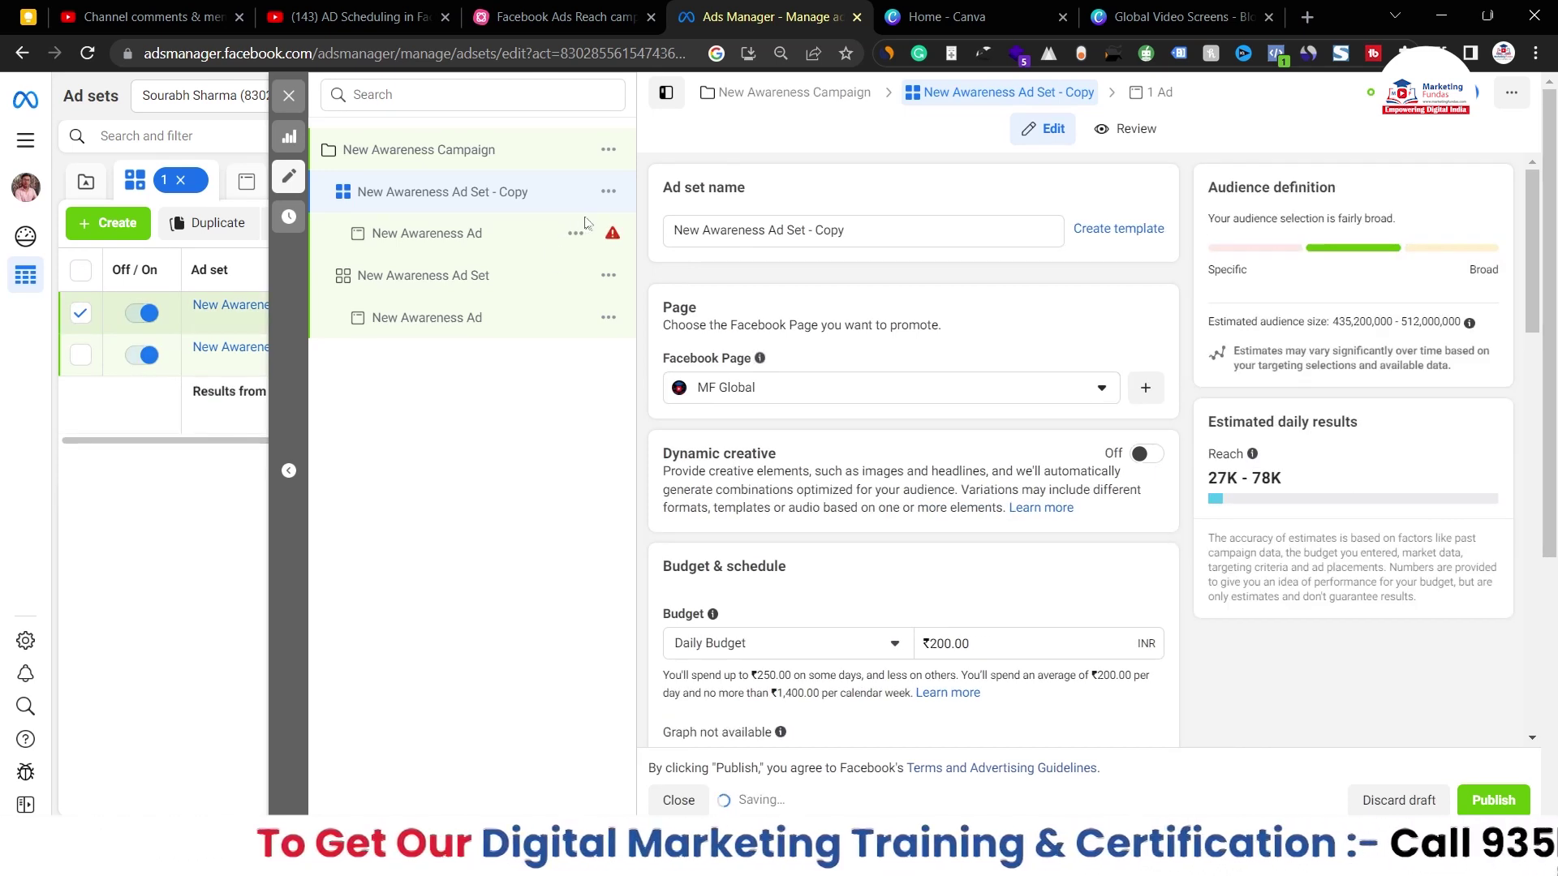
left_click(608, 191)
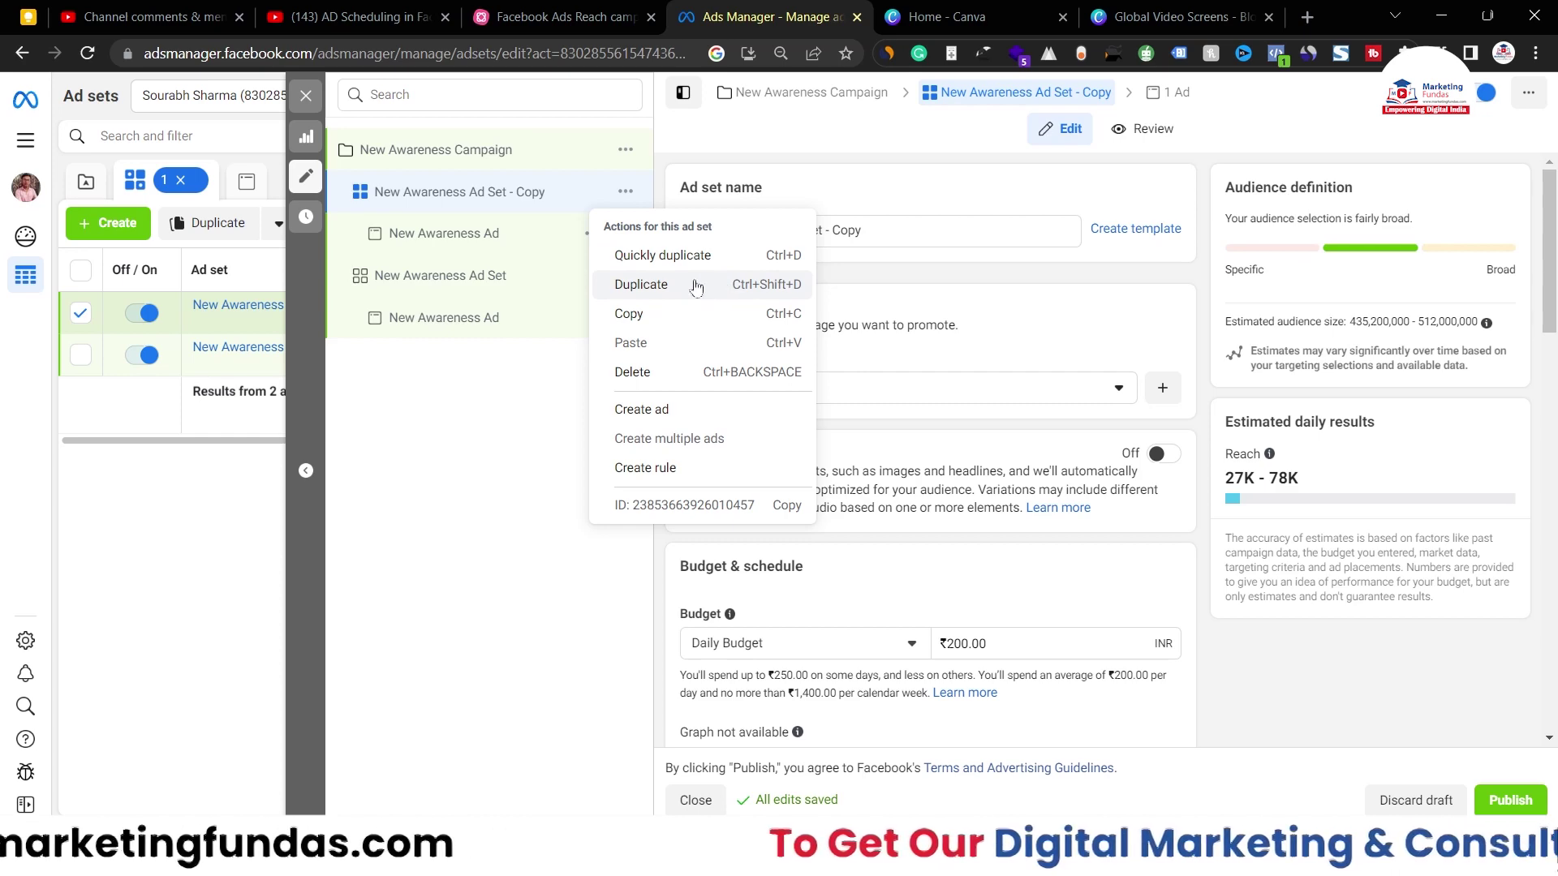
- In the Duplicate dialog, keep Original campaign as destination and set Number of copies to 3
left_click(696, 287)
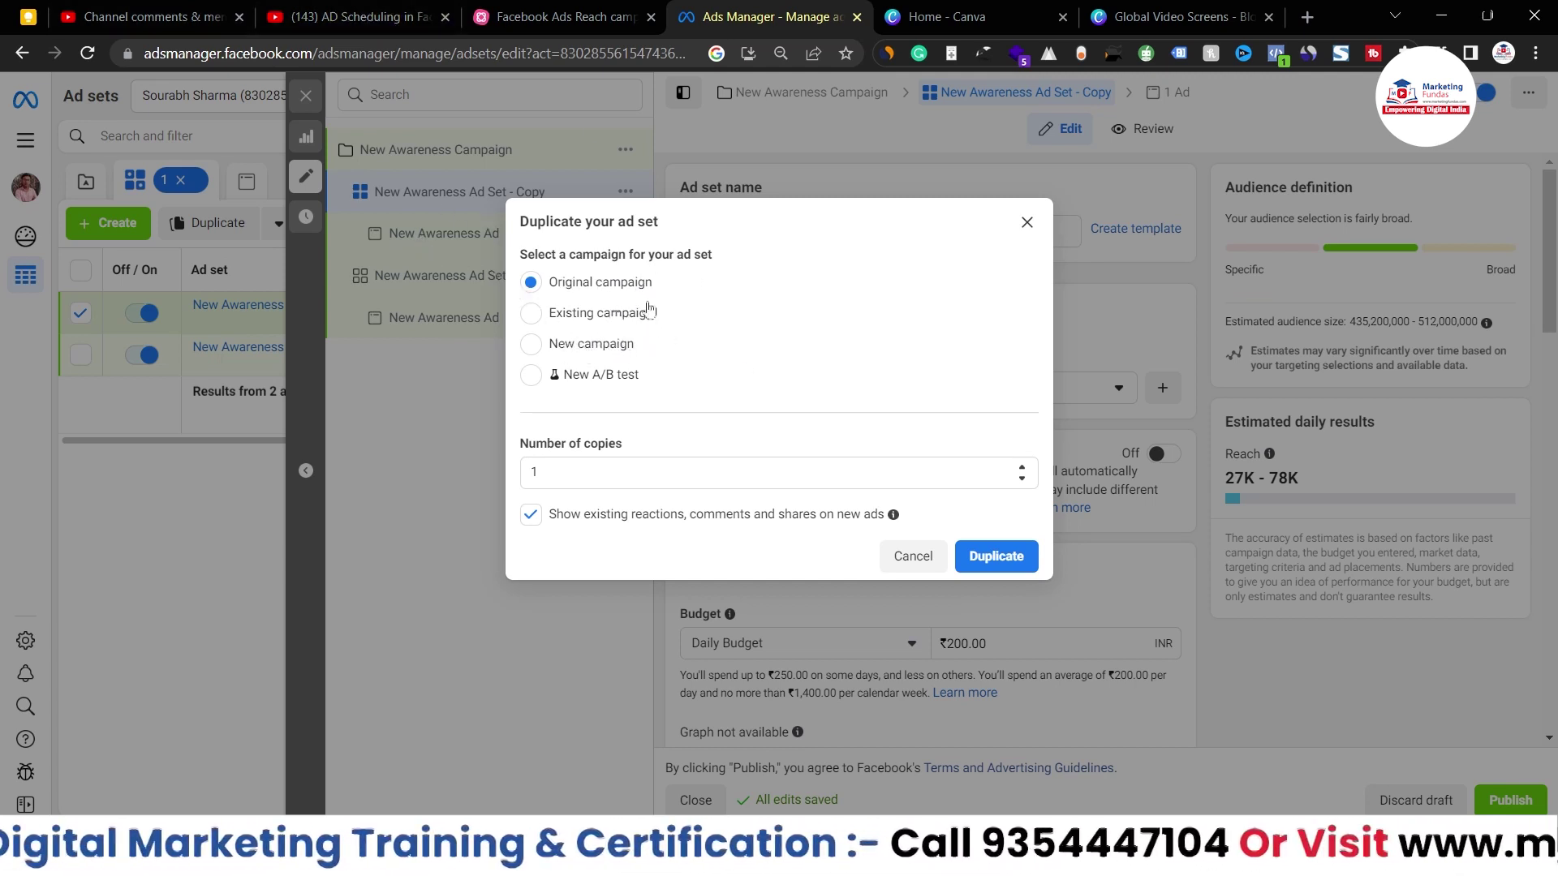
left_click(561, 324)
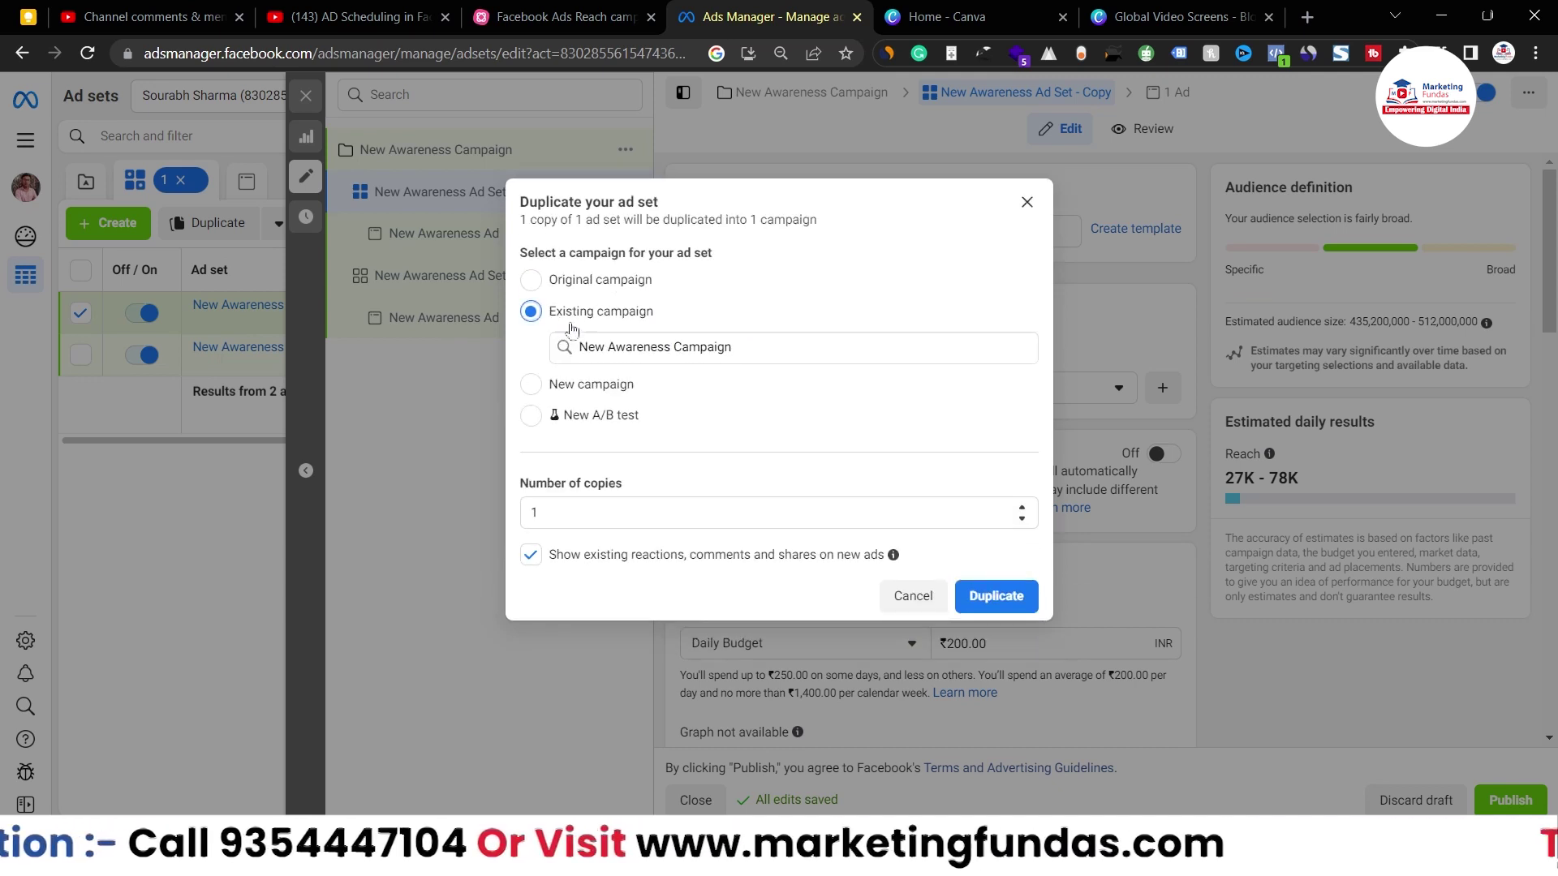
left_click(716, 348)
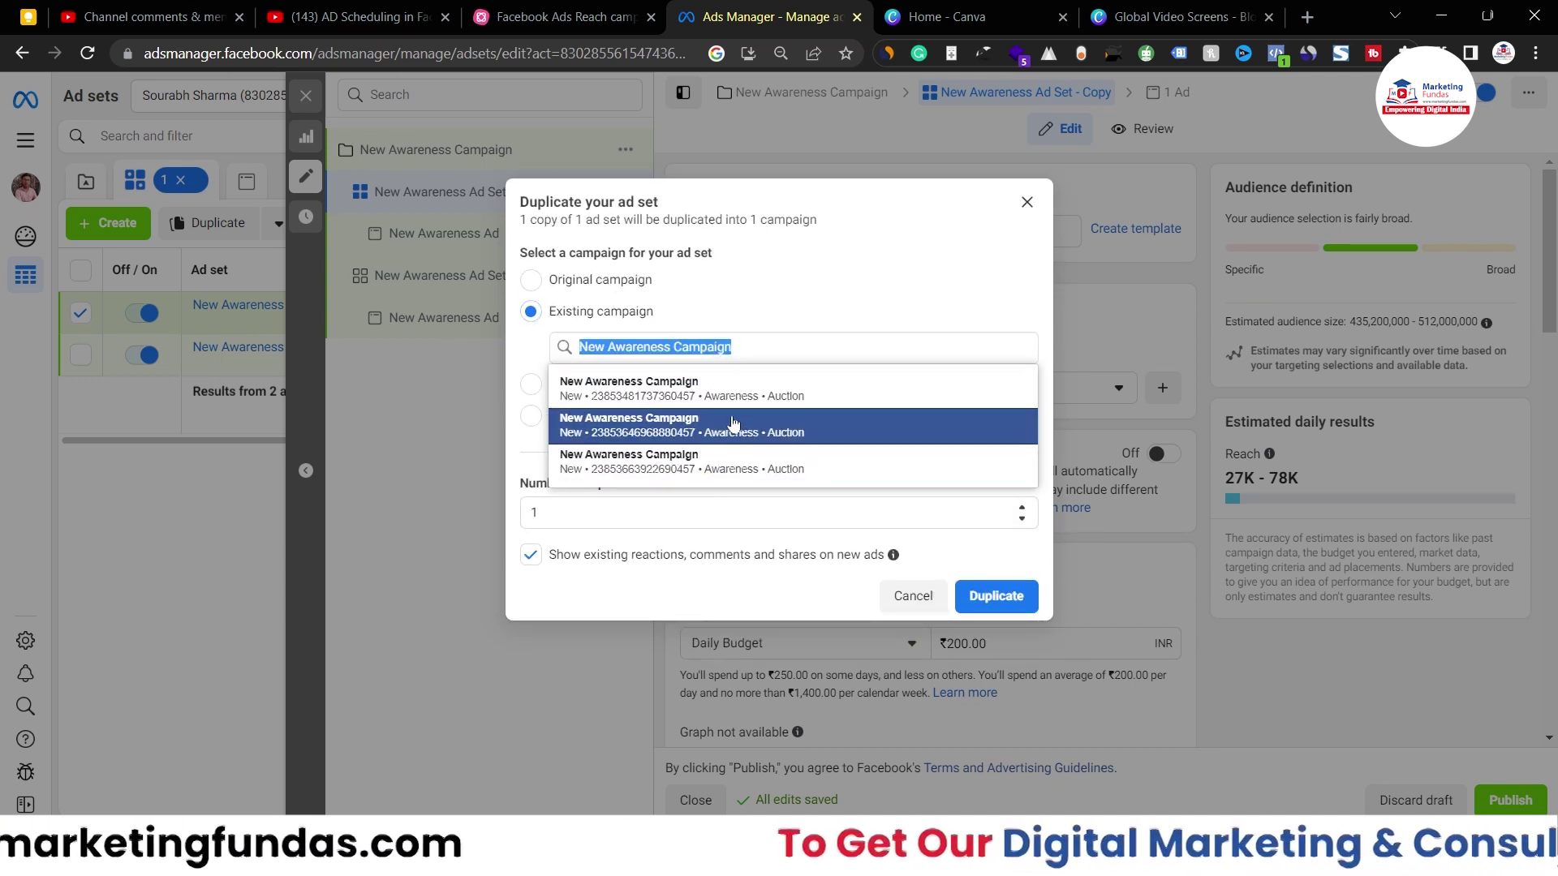
left_click(525, 296)
left_click(561, 288)
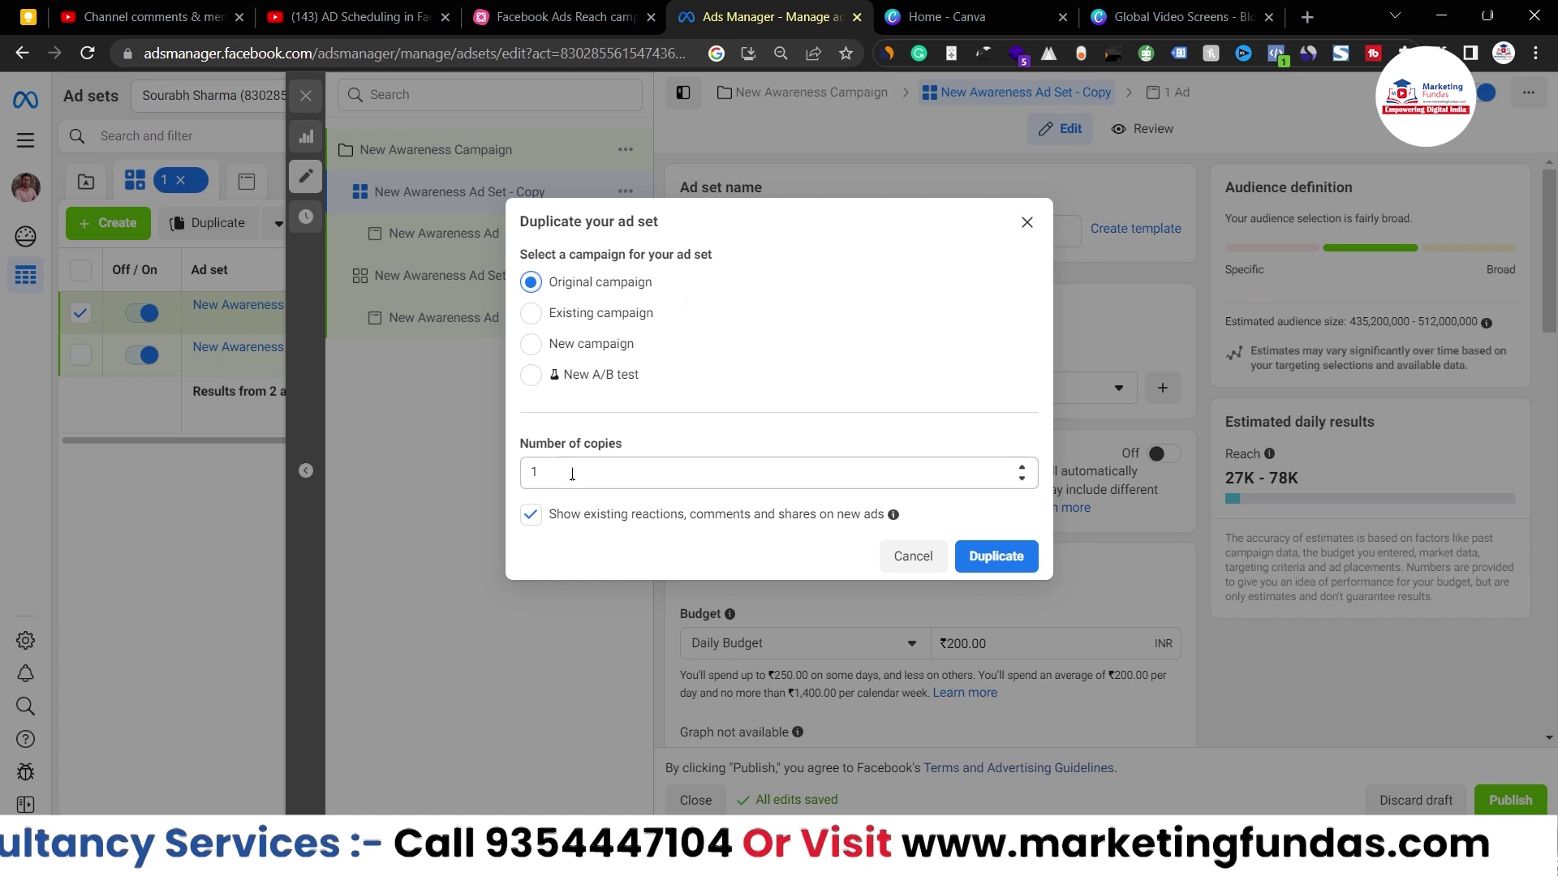
left_click(573, 474)
type("3")
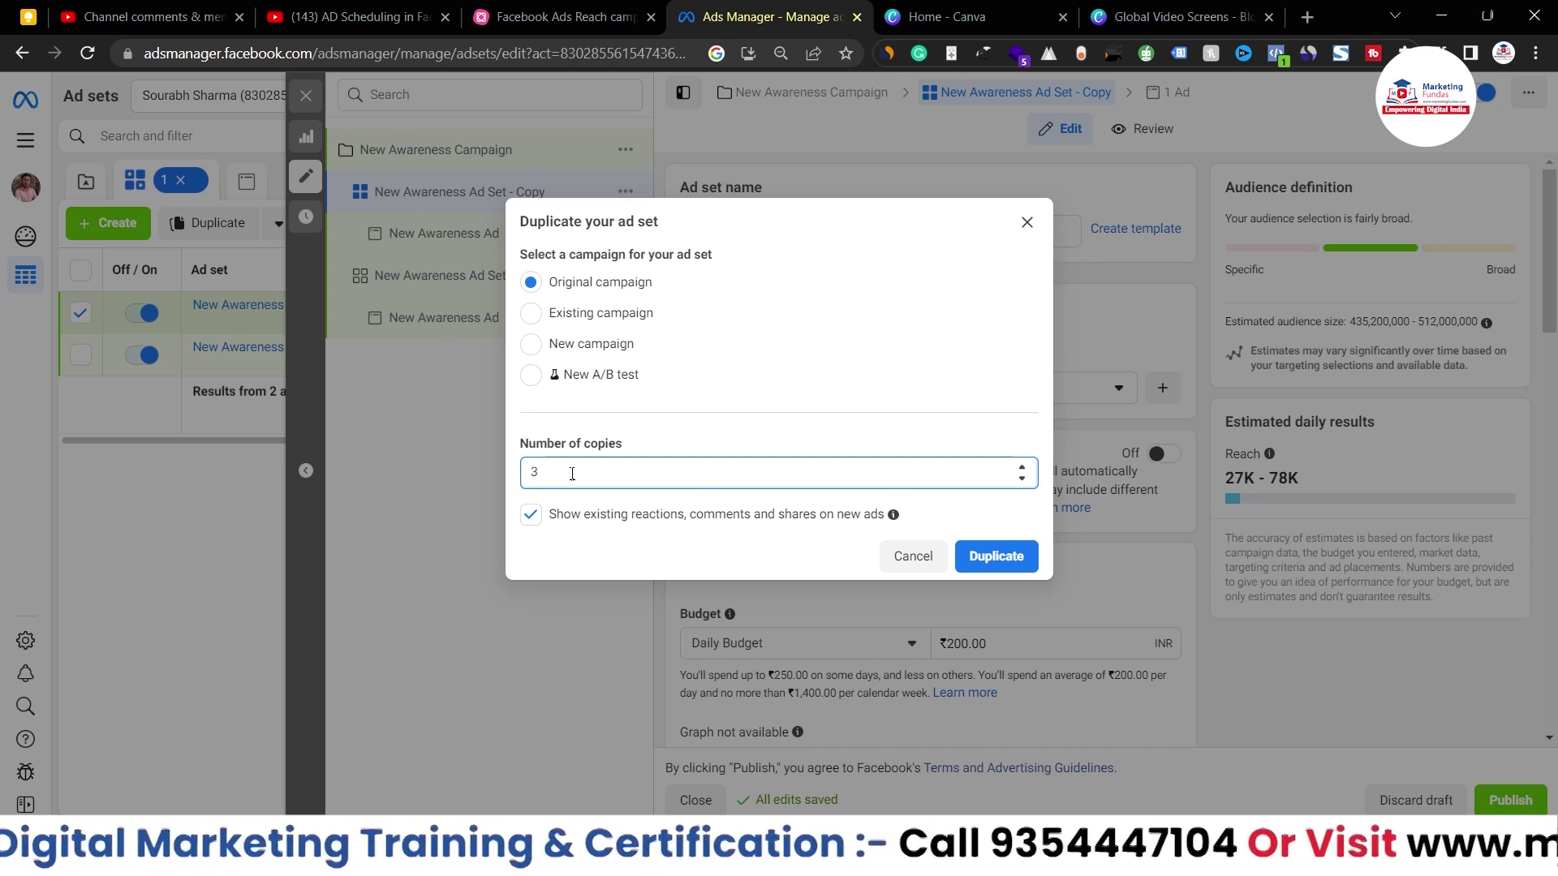
- Confirm duplication so three copies of the ad set are created in the original campaign
left_click(995, 558)
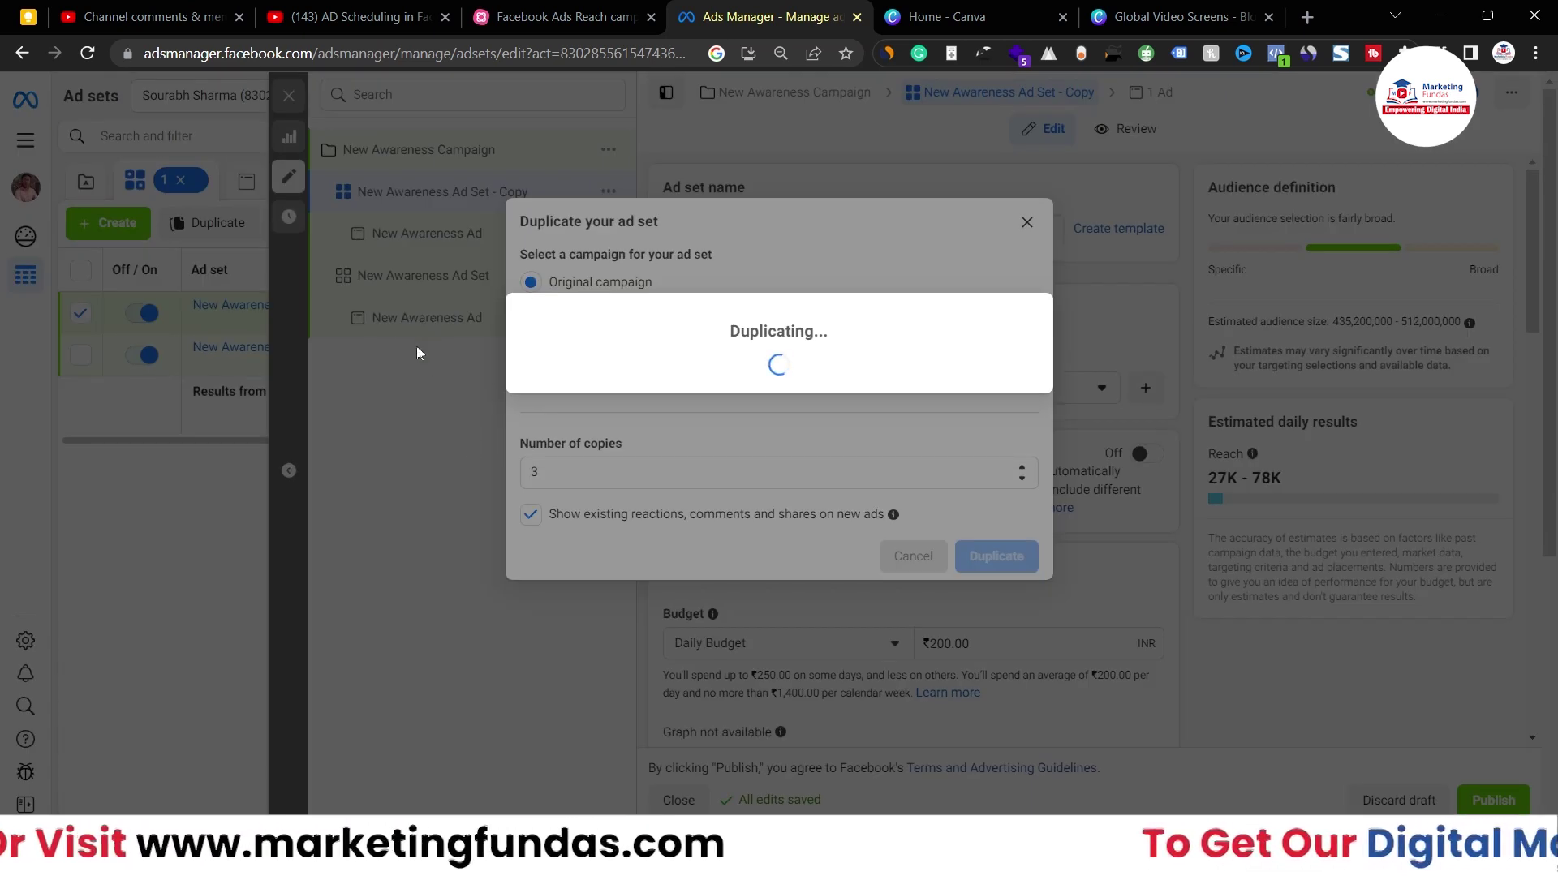